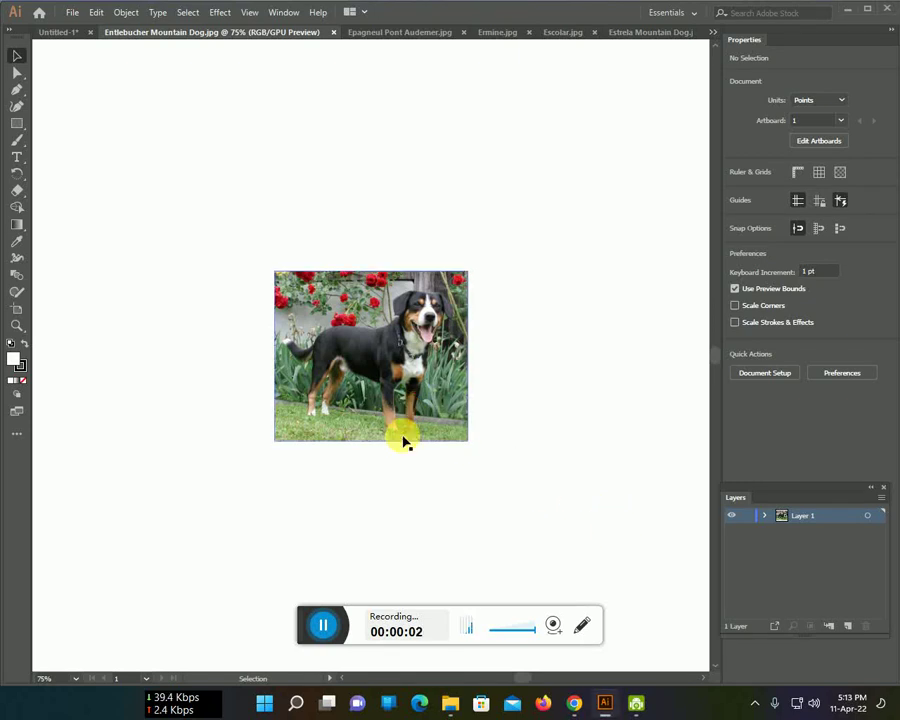
Step: Drag the dog photo into the Untitled-1 document and bring the artboard into view
mouse_move(341, 325)
left_mouse_down()
mouse_move(306, 229)
mouse_move(322, 242)
mouse_move(190, 250)
mouse_move(587, 590)
left_mouse_up()
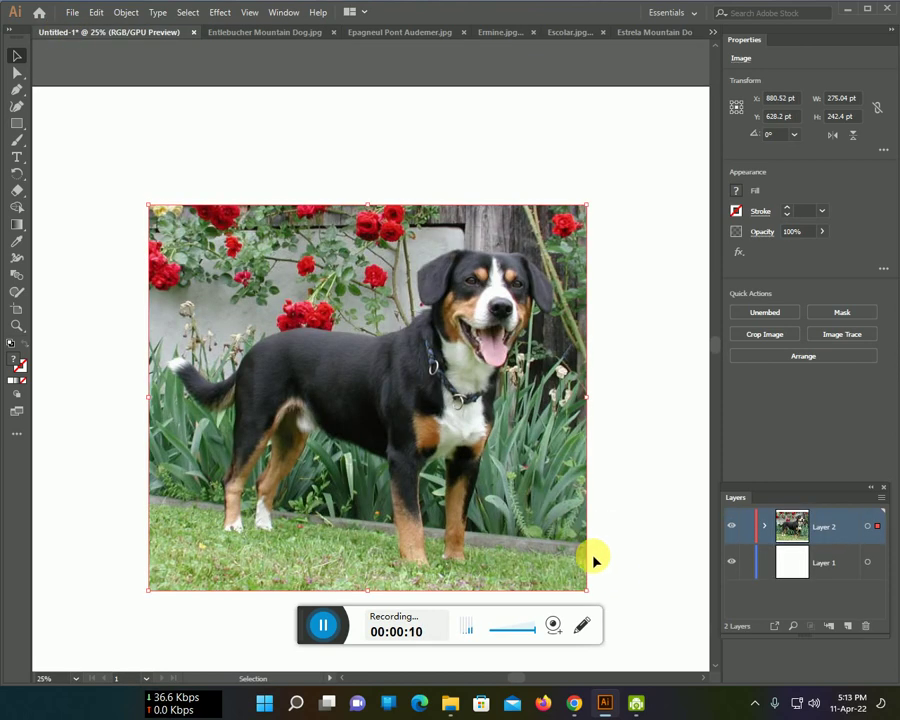
scroll(534, 514, "down", 1)
left_click_drag(560, 504, 476, 419)
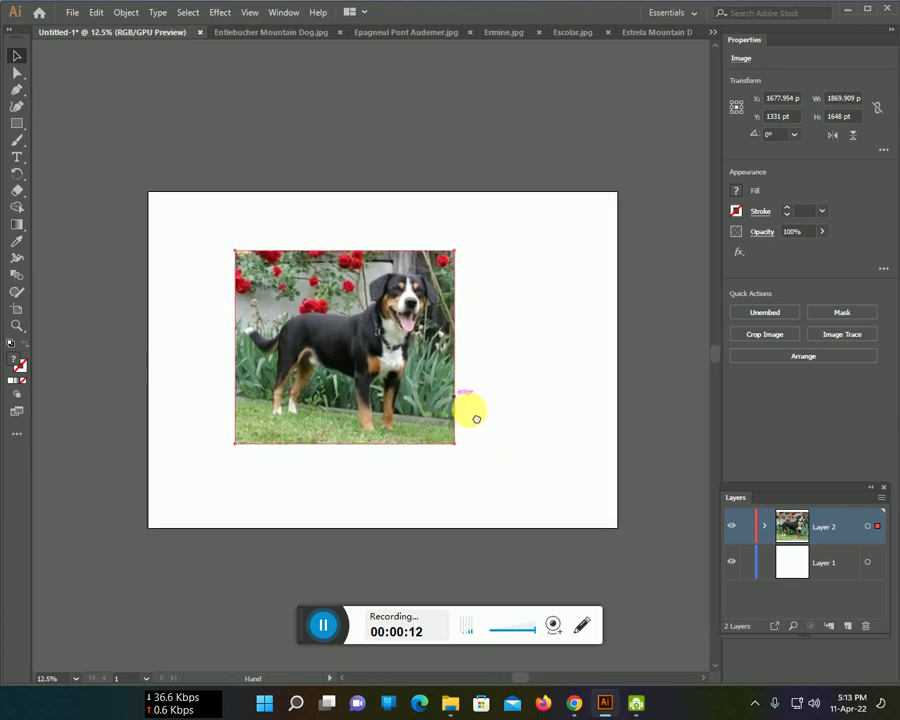
Step: Move and enlarge the photo to roughly 2557 × 2254 pt over the artboard
left_click_drag(402, 378, 355, 355)
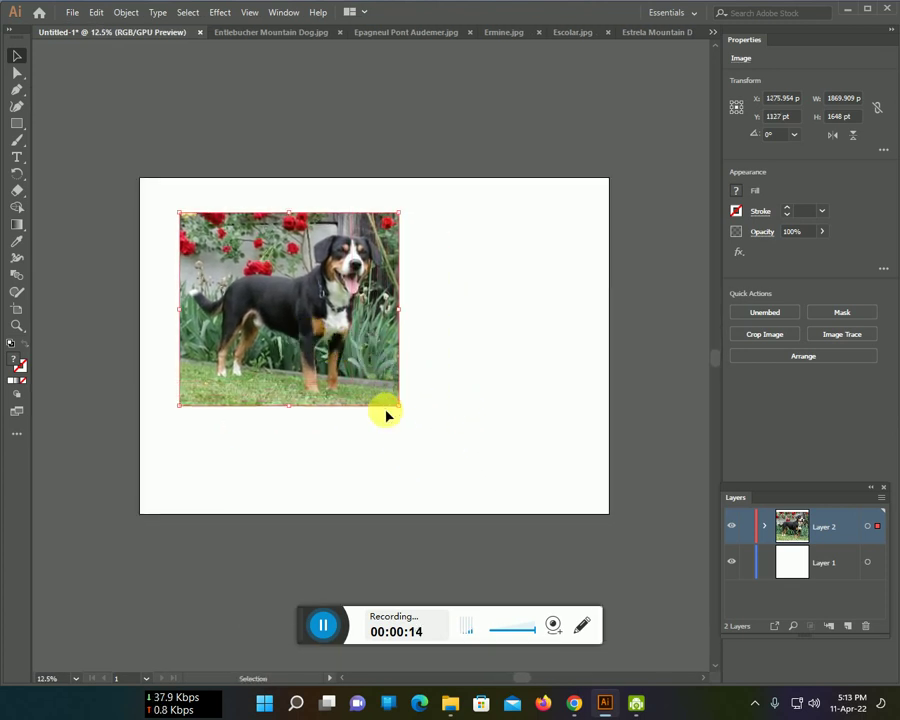
left_click_drag(403, 413, 544, 474)
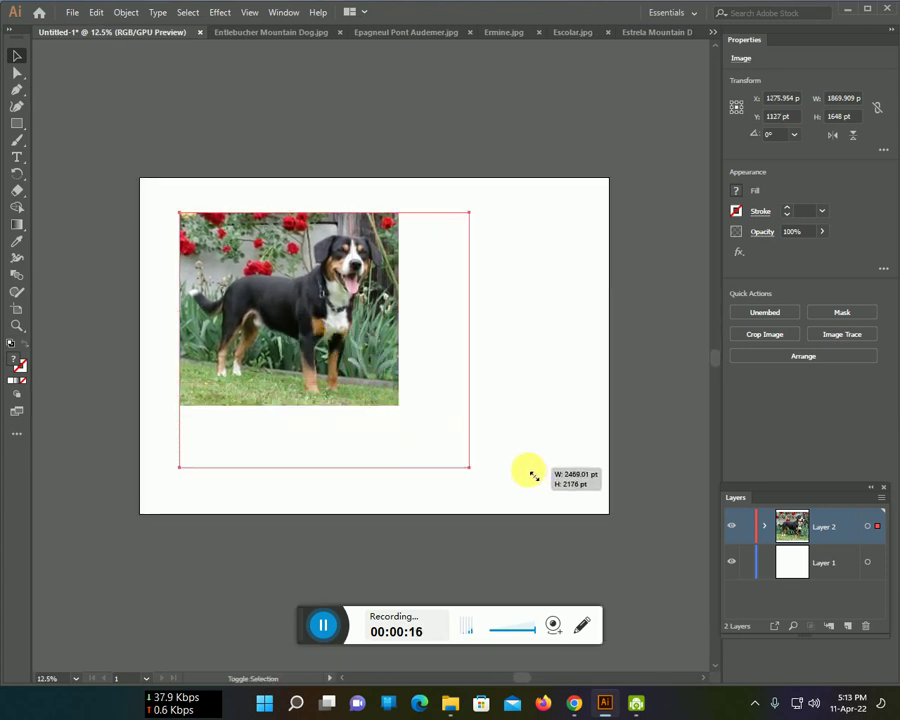
left_click_drag(425, 416, 449, 412)
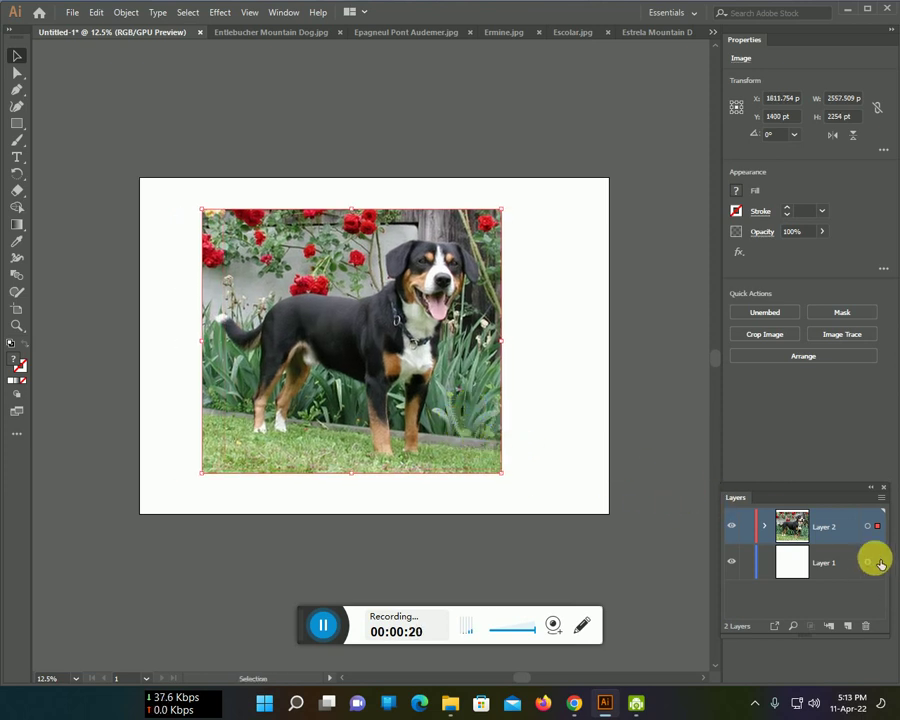
Step: Move the photo to Layer 1, lower its opacity, lock Layer 1, and select Layer 2
left_click_drag(881, 549, 877, 562)
left_click(822, 231)
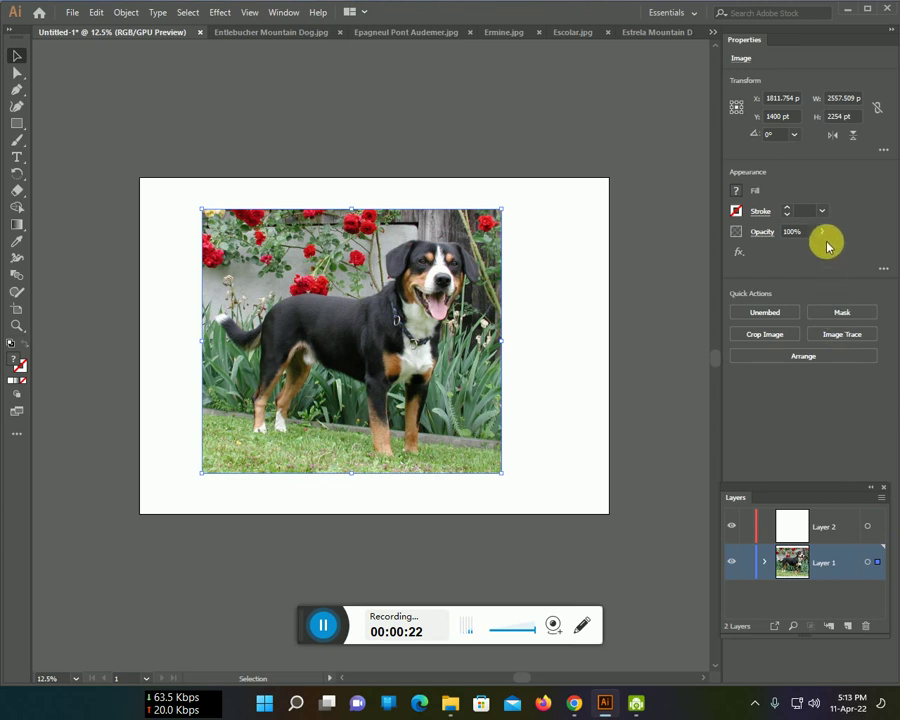
left_click_drag(808, 246, 797, 251)
left_click(746, 561)
left_click(786, 545)
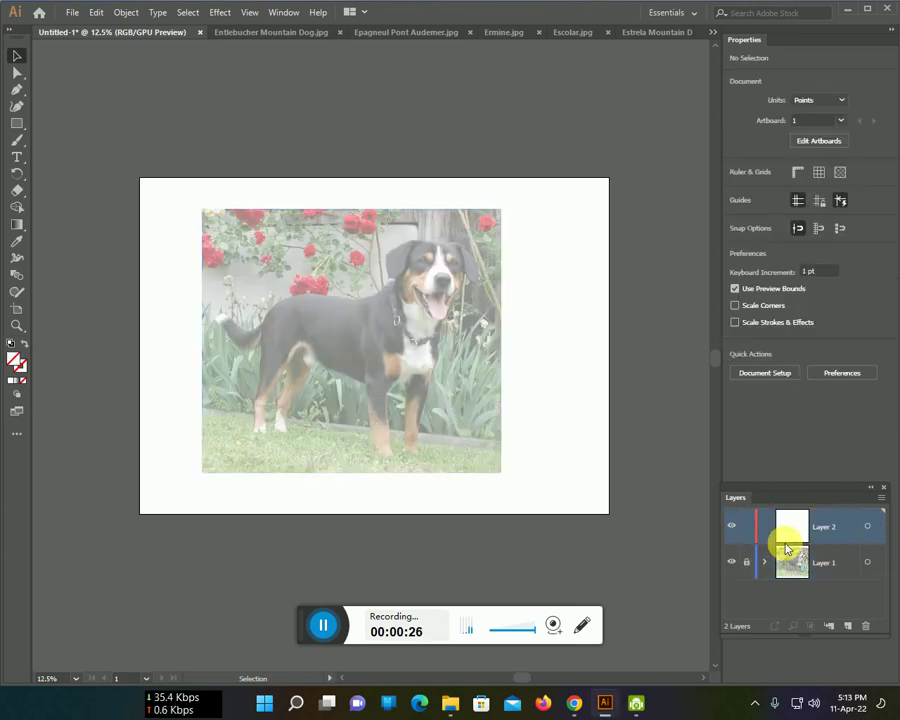
Step: Set the Paintbrush to 100% opacity with a black stroke
key("b")
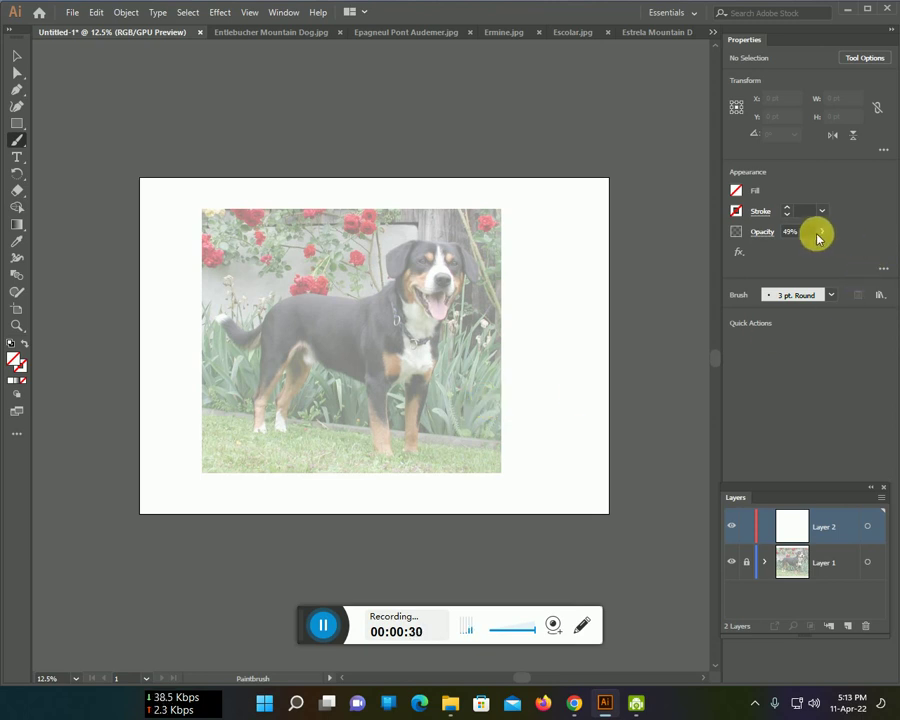
left_click(823, 232)
left_click_drag(798, 248, 834, 248)
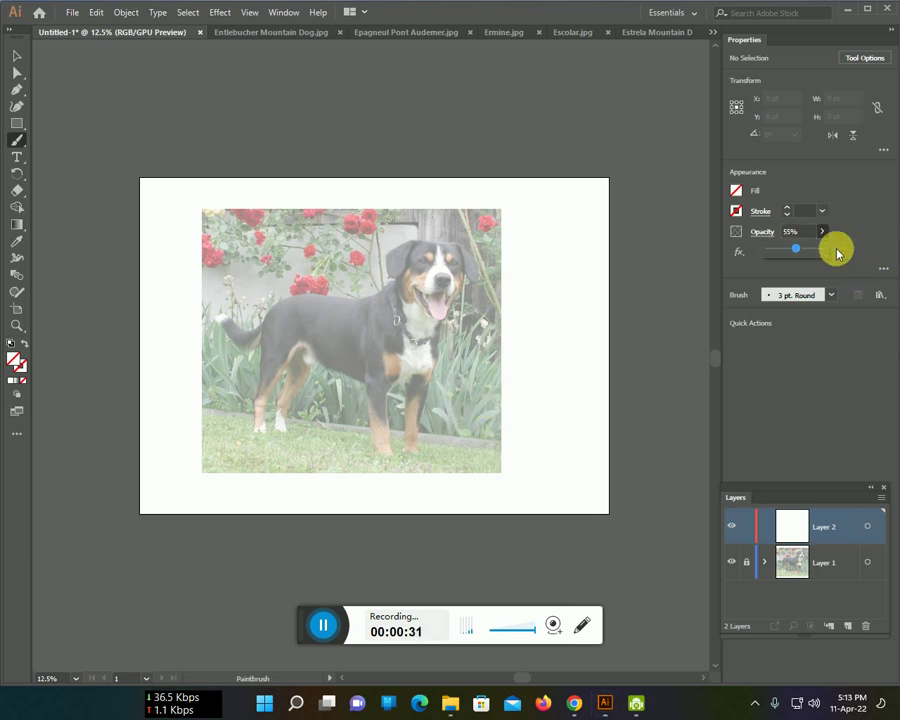
left_click(736, 211)
left_click(614, 263)
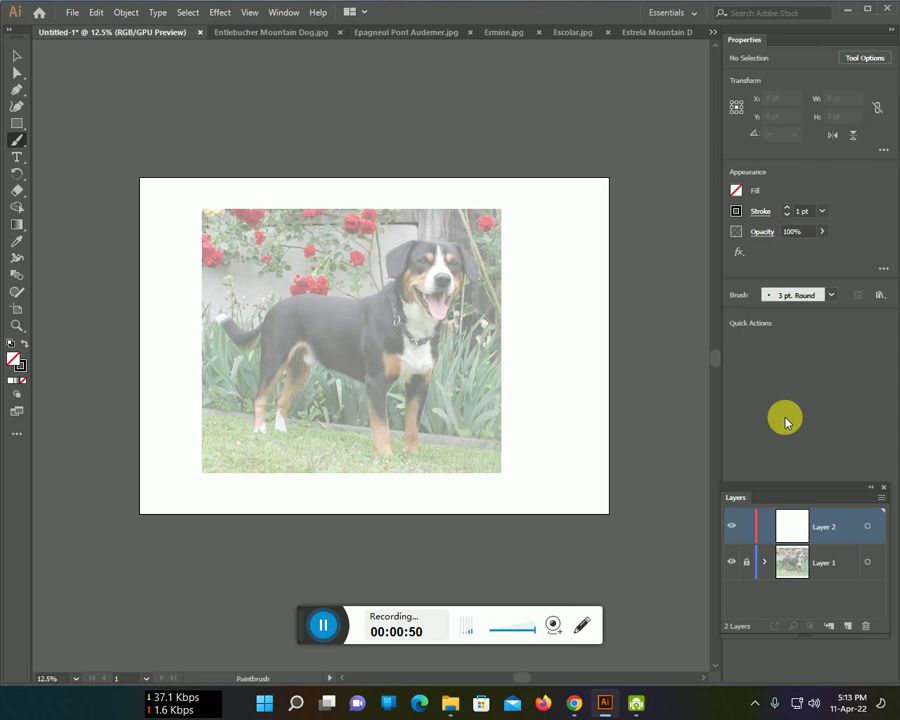
scroll(594, 367, "up", 1)
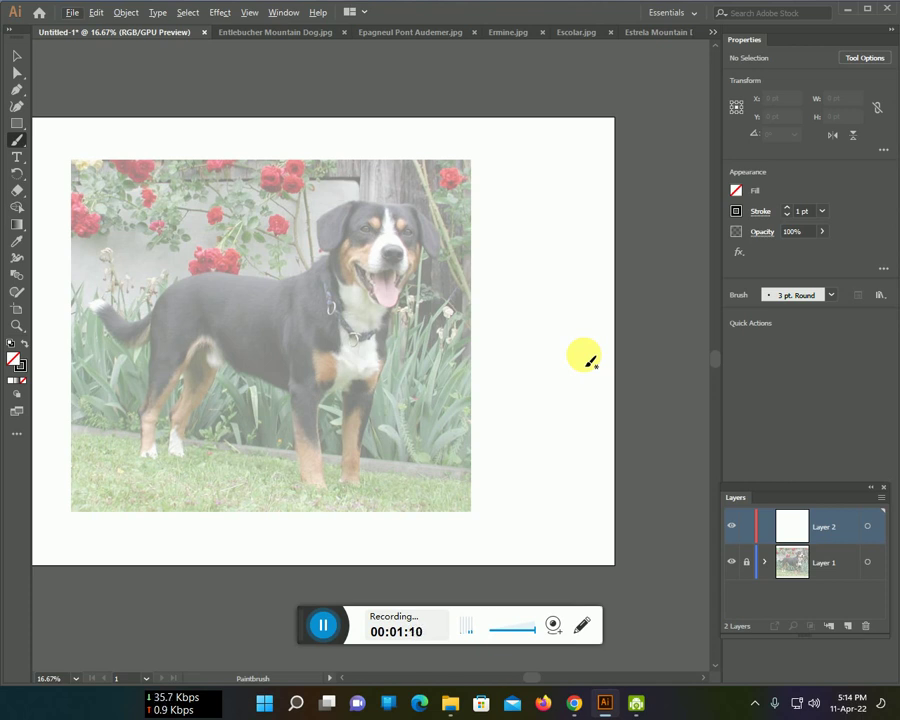
scroll(440, 342, "up", 2)
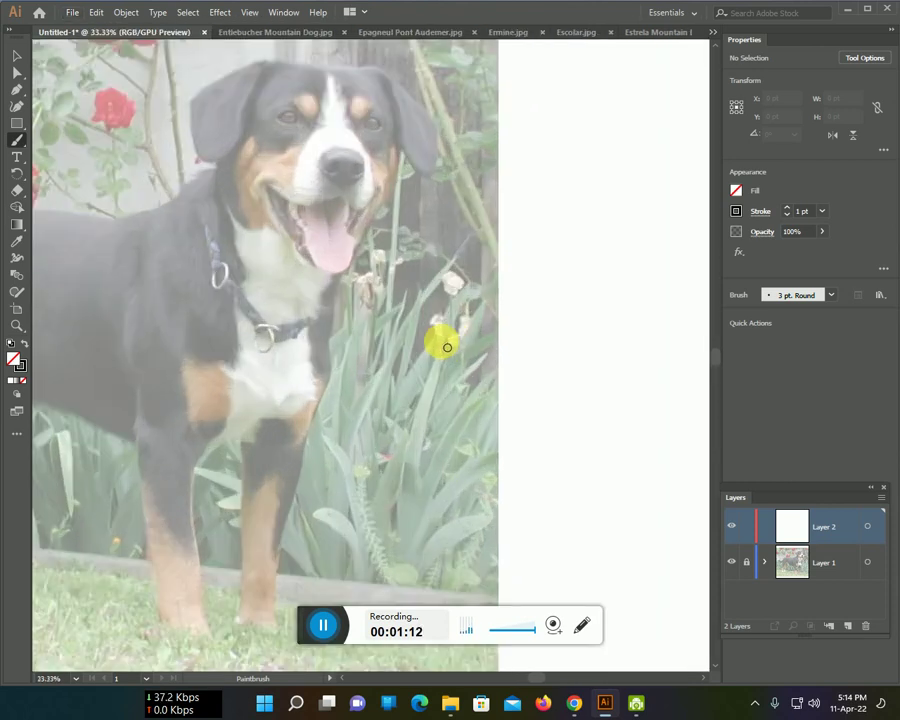
scroll(400, 344, "up", 1)
Step: Trace the mouth's left edge to the chin, the upper lip, and the mouth's right side
left_click_drag(400, 344, 466, 514)
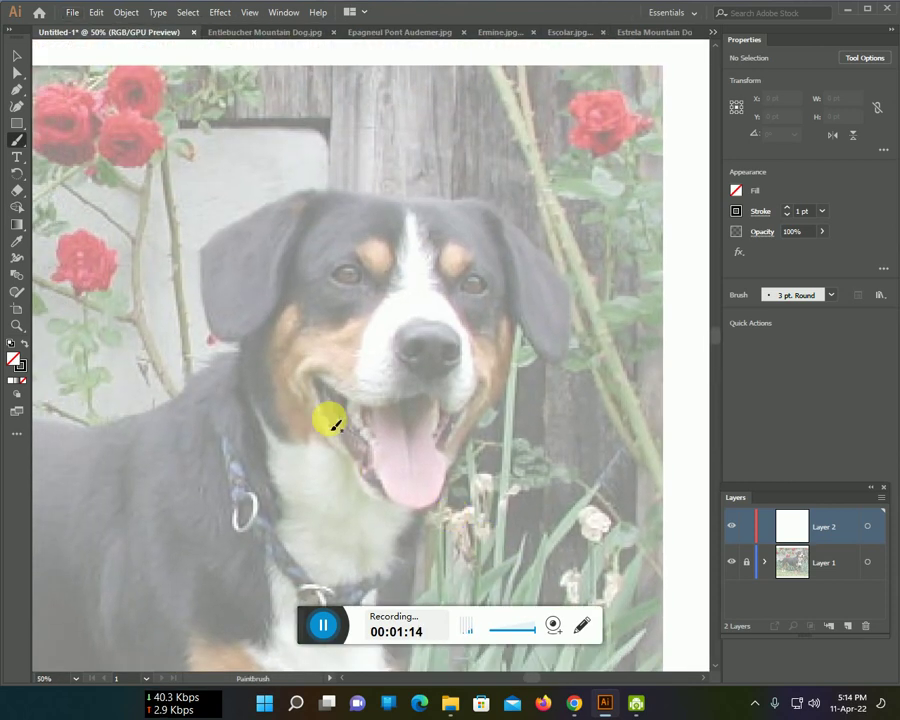
left_click_drag(317, 392, 347, 443)
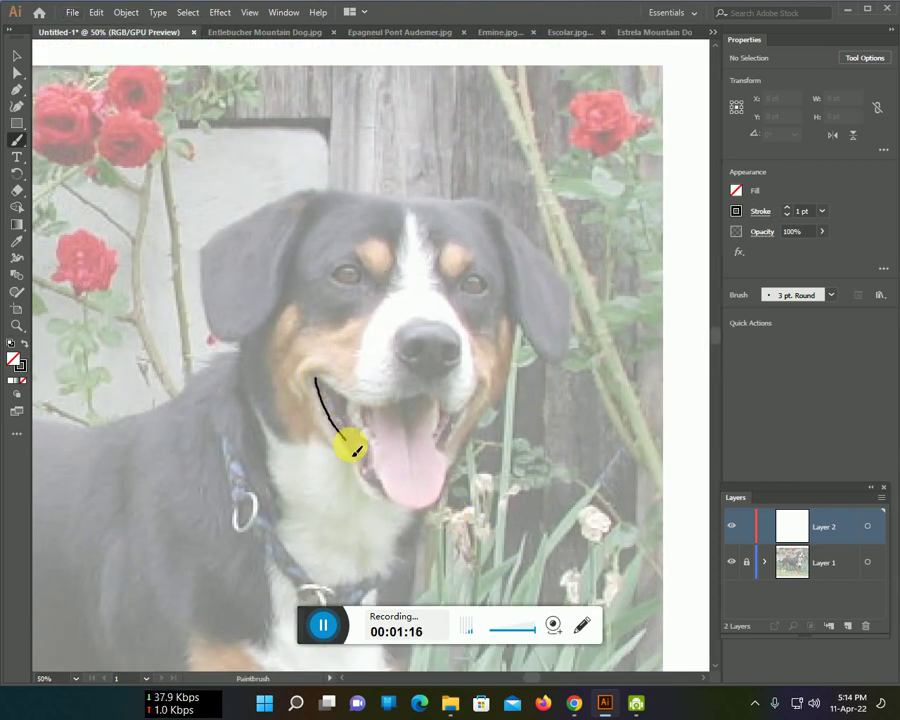
left_click_drag(377, 485, 378, 490)
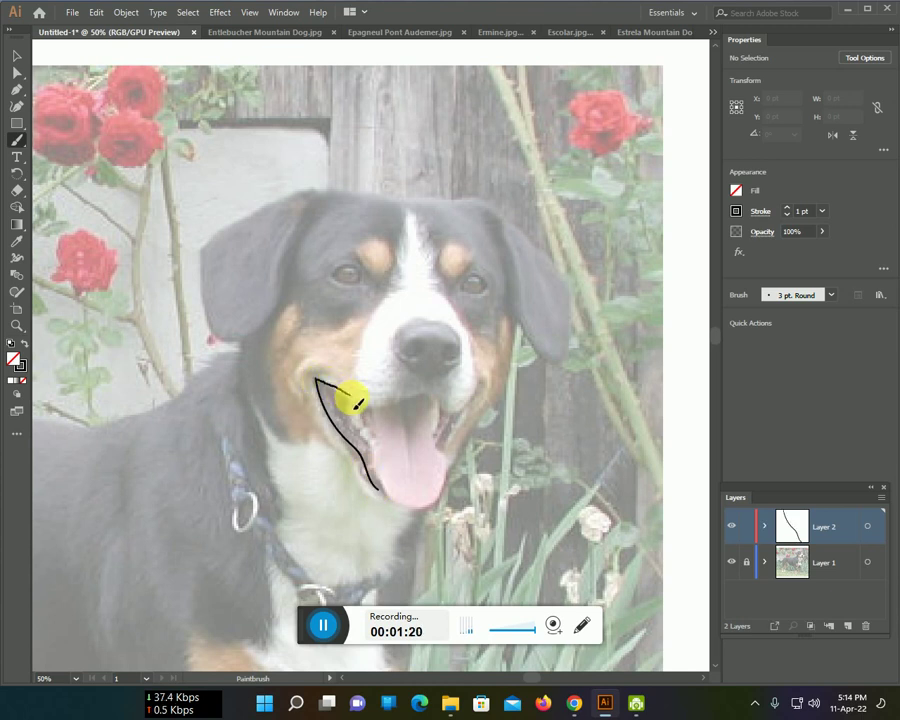
left_click_drag(417, 404, 431, 399)
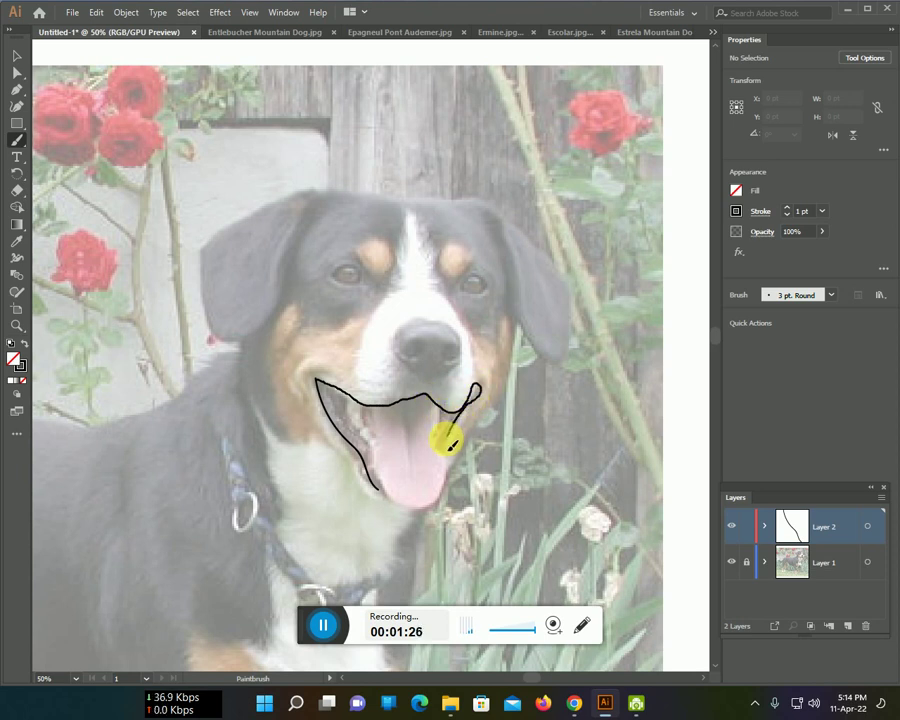
left_click_drag(447, 455, 443, 448)
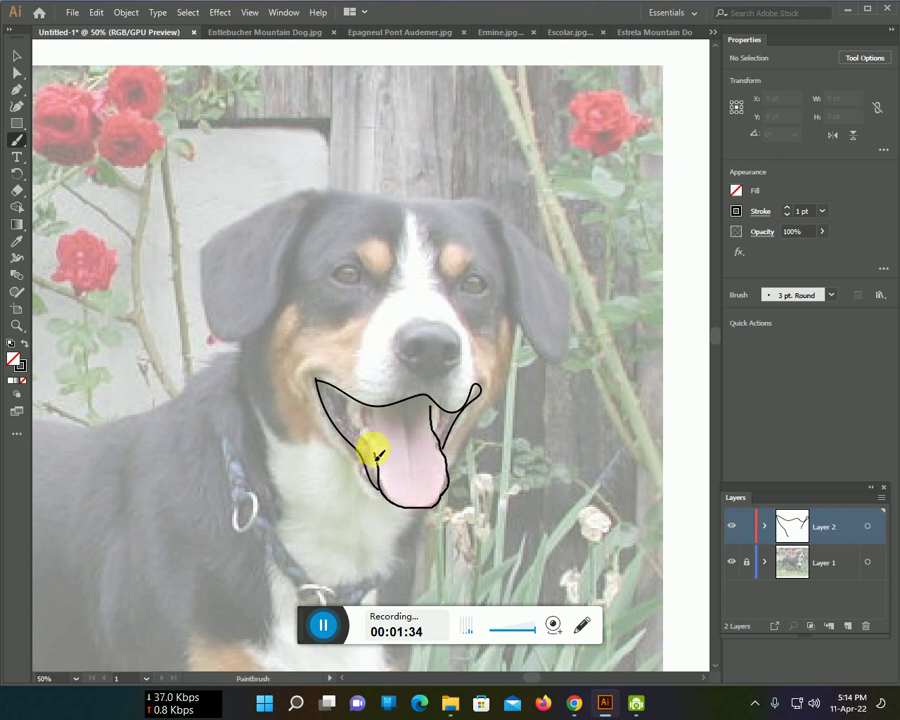
Step: Outline the tongue and both mouth corners, and begin the head top and right ear
left_click_drag(378, 413, 420, 463)
scroll(420, 460, "up", 1)
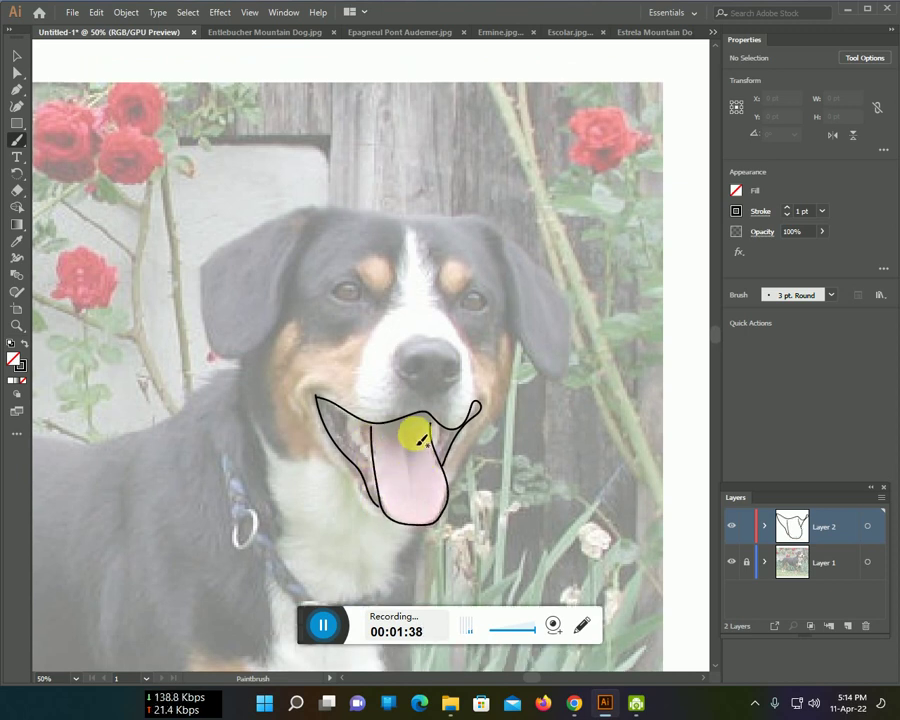
left_click_drag(474, 417, 411, 425)
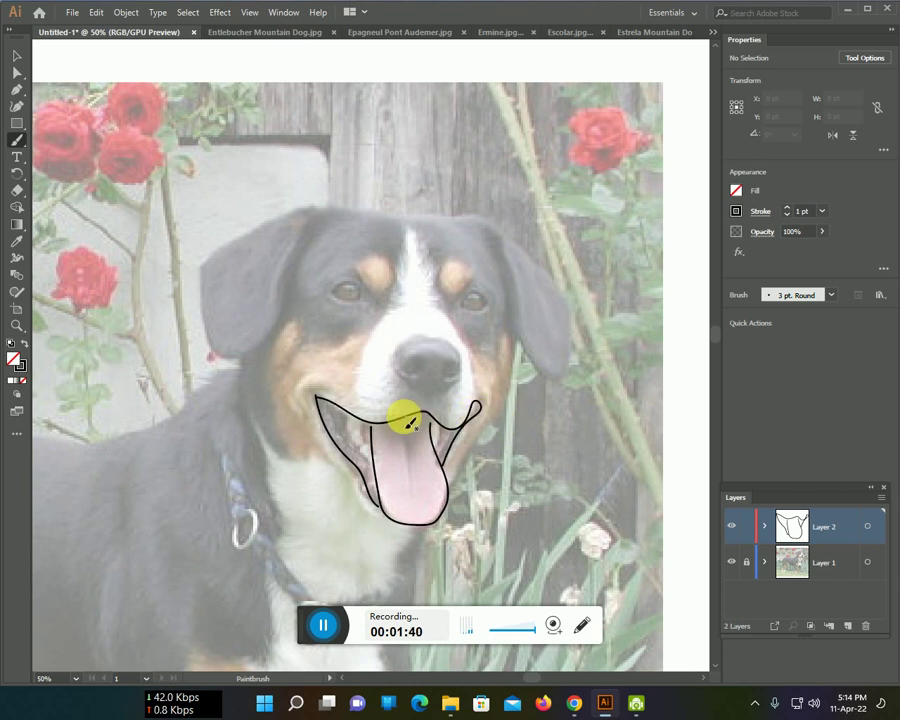
scroll(400, 418, "up", 1)
left_click_drag(262, 418, 378, 550)
mouse_move(372, 147)
left_mouse_down()
mouse_move(547, 210)
mouse_move(552, 263)
mouse_move(589, 361)
mouse_move(620, 356)
mouse_move(625, 306)
mouse_move(615, 249)
mouse_move(583, 211)
mouse_move(510, 157)
left_mouse_up()
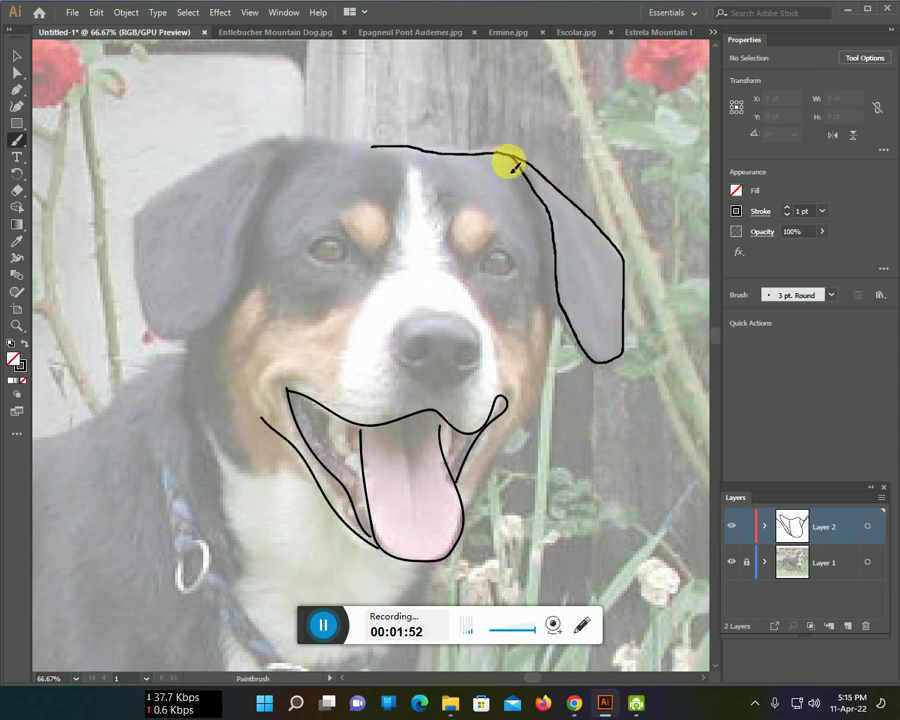
Step: Trace the right cheek, the top of the head, and the left ear
mouse_move(551, 296)
left_mouse_down()
mouse_move(542, 366)
mouse_move(470, 491)
left_mouse_up()
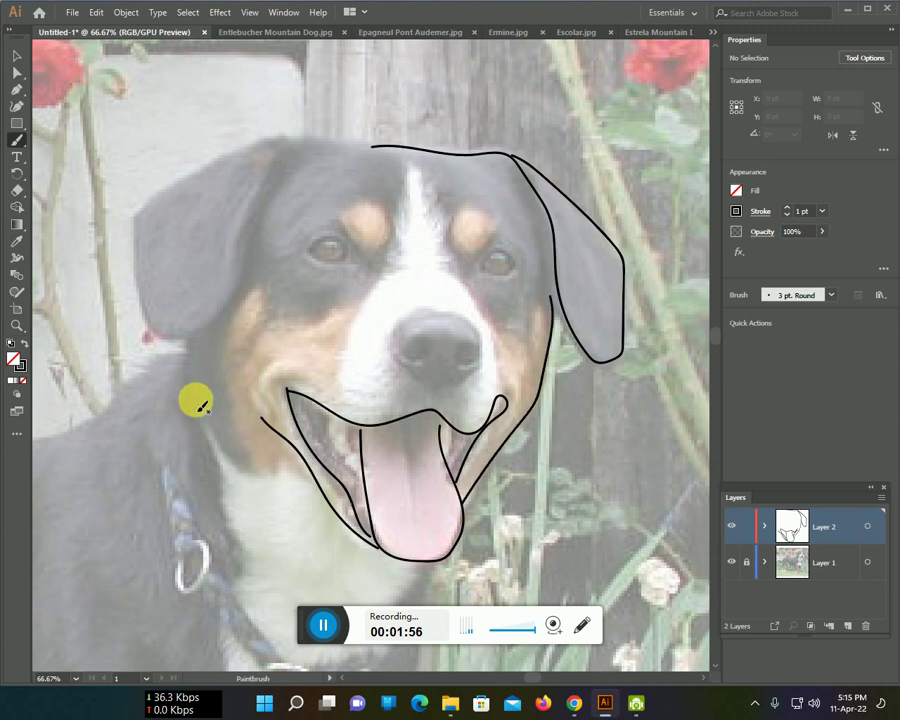
mouse_move(378, 152)
left_mouse_down()
mouse_move(333, 137)
mouse_move(249, 141)
mouse_move(138, 218)
left_mouse_up()
mouse_move(133, 268)
left_mouse_down()
mouse_move(151, 331)
mouse_move(209, 326)
mouse_move(257, 205)
mouse_move(287, 167)
left_mouse_up()
Step: Draw a brush line along the dog's back up toward the ear
scroll(285, 145, "down", 2)
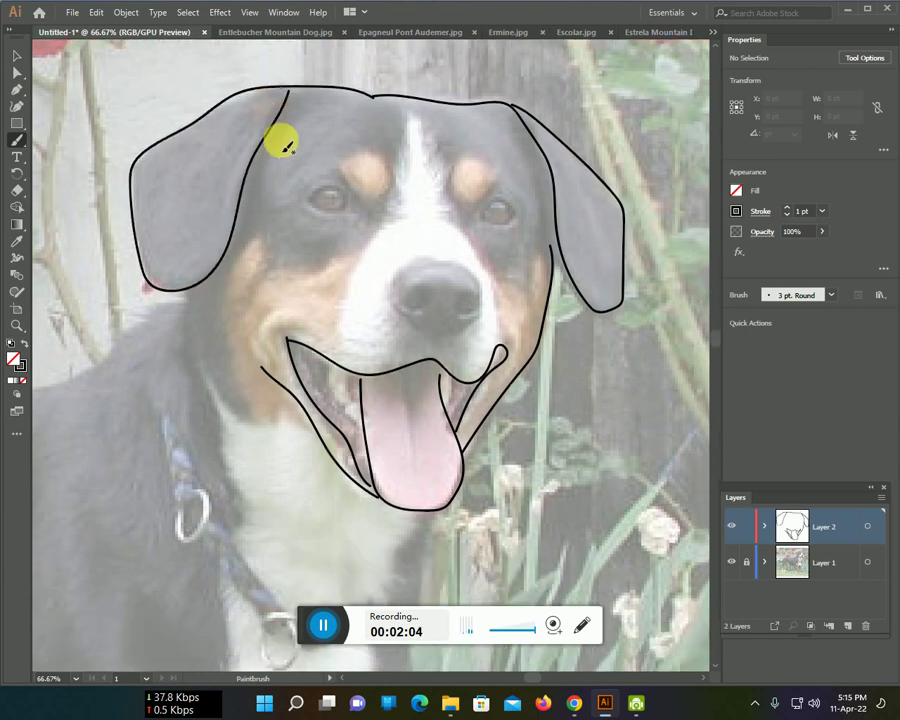
scroll(254, 234, "down", 3)
scroll(436, 224, "left", 5)
scroll(168, 318, "left", 1)
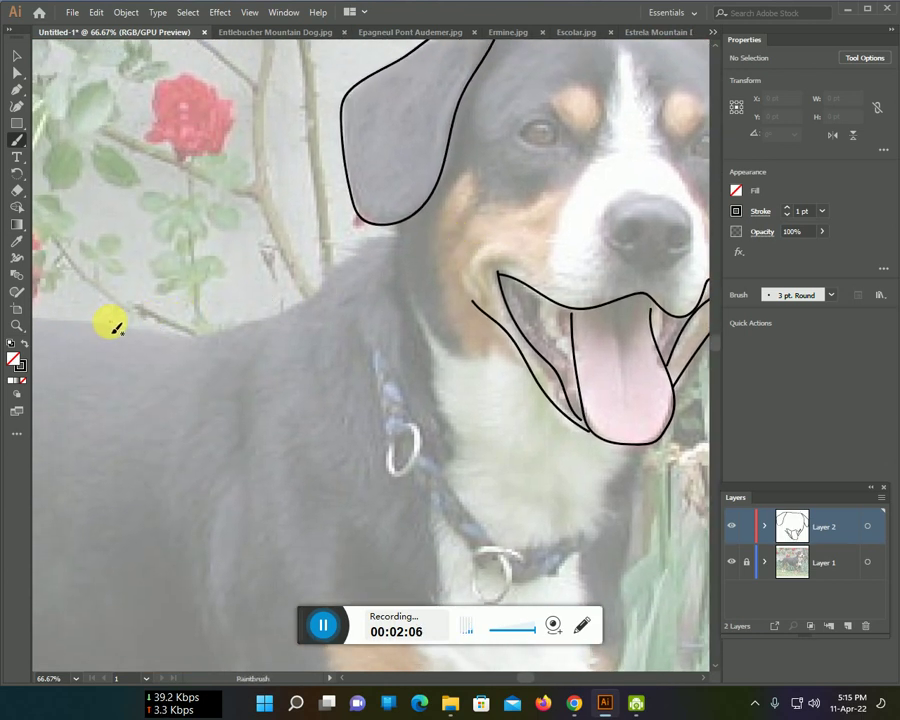
mouse_move(119, 325)
left_mouse_down()
mouse_move(175, 337)
mouse_move(233, 333)
mouse_move(407, 230)
left_mouse_up()
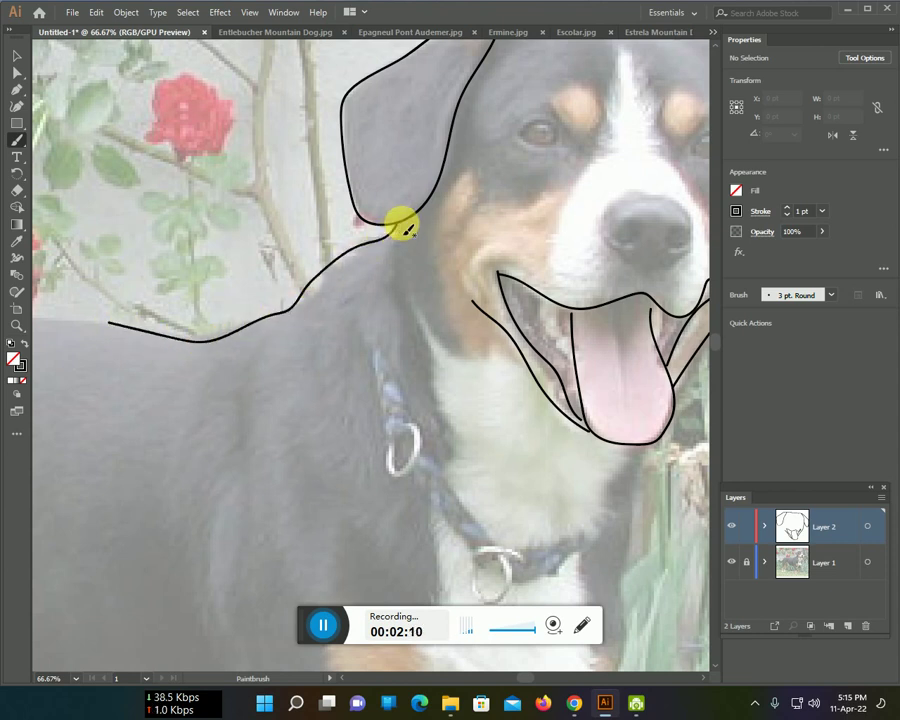
scroll(398, 232, "down", 1)
Step: Extend the back line and outline the tail's top edge and underside
scroll(430, 340, "left", 3)
scroll(550, 343, "left", 3)
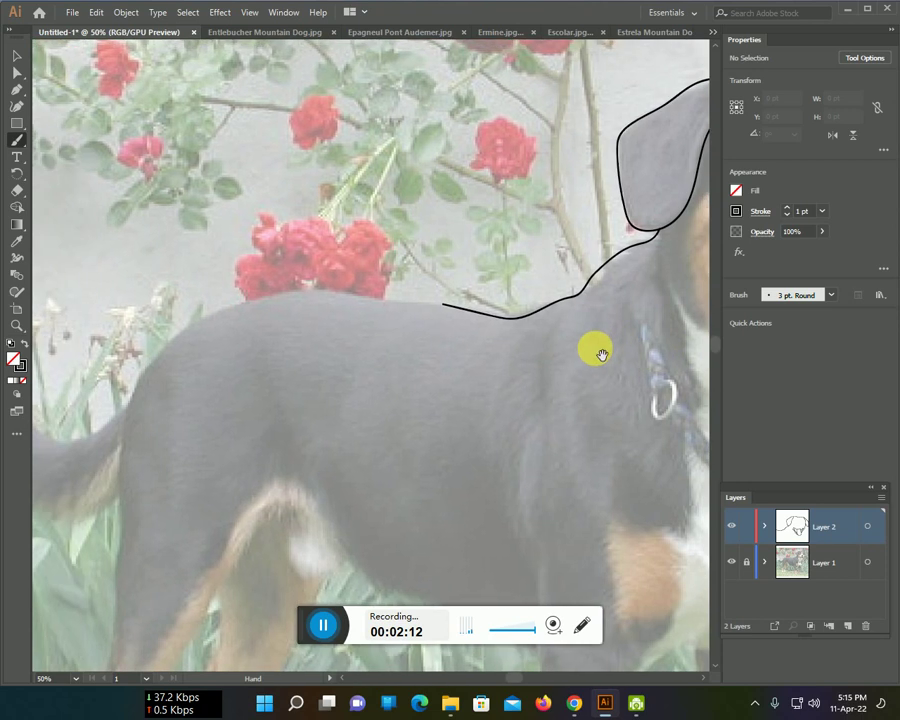
mouse_move(430, 305)
left_mouse_down()
mouse_move(321, 293)
mouse_move(231, 301)
mouse_move(137, 382)
mouse_move(108, 422)
mouse_move(397, 425)
left_mouse_up()
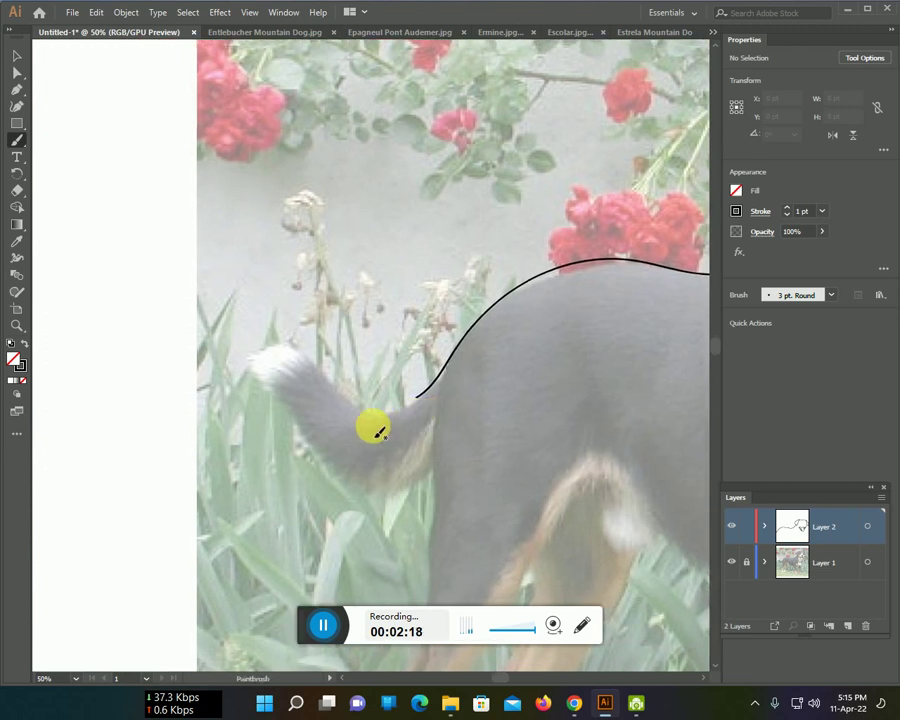
mouse_move(281, 353)
left_mouse_down()
mouse_move(315, 357)
mouse_move(347, 408)
mouse_move(383, 420)
mouse_move(424, 398)
left_mouse_up()
mouse_move(253, 361)
left_mouse_down()
mouse_move(325, 476)
mouse_move(381, 500)
mouse_move(432, 468)
mouse_move(443, 388)
left_mouse_up()
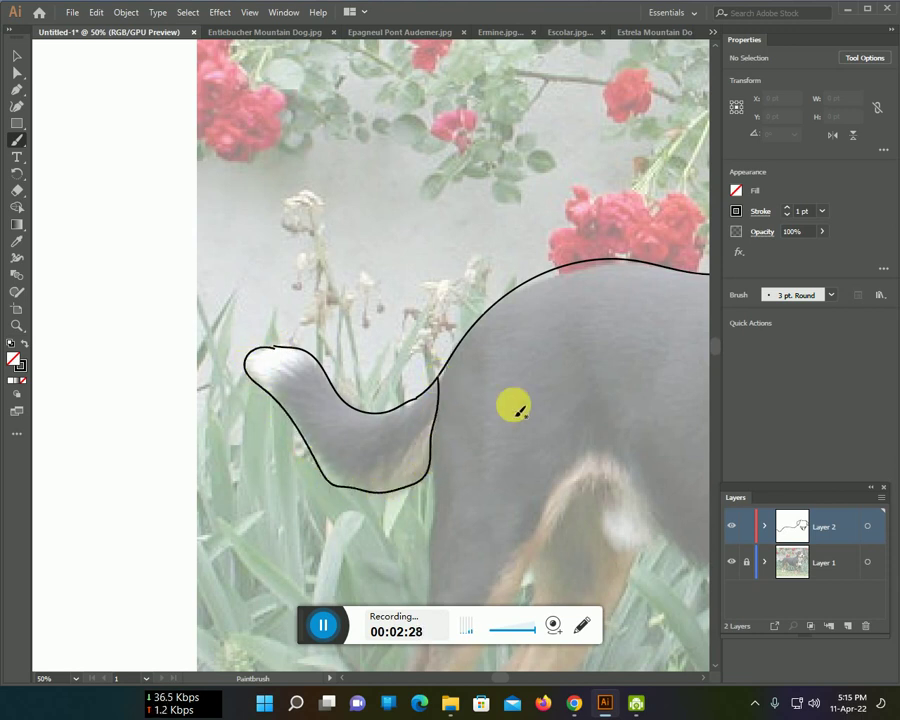
Step: Trace both hind legs, the inner thigh, and the thigh curve with detail strokes
scroll(445, 378, "down", 5)
scroll(412, 271, "right", 3)
mouse_move(280, 236)
left_mouse_down()
mouse_move(238, 414)
mouse_move(250, 518)
left_mouse_up()
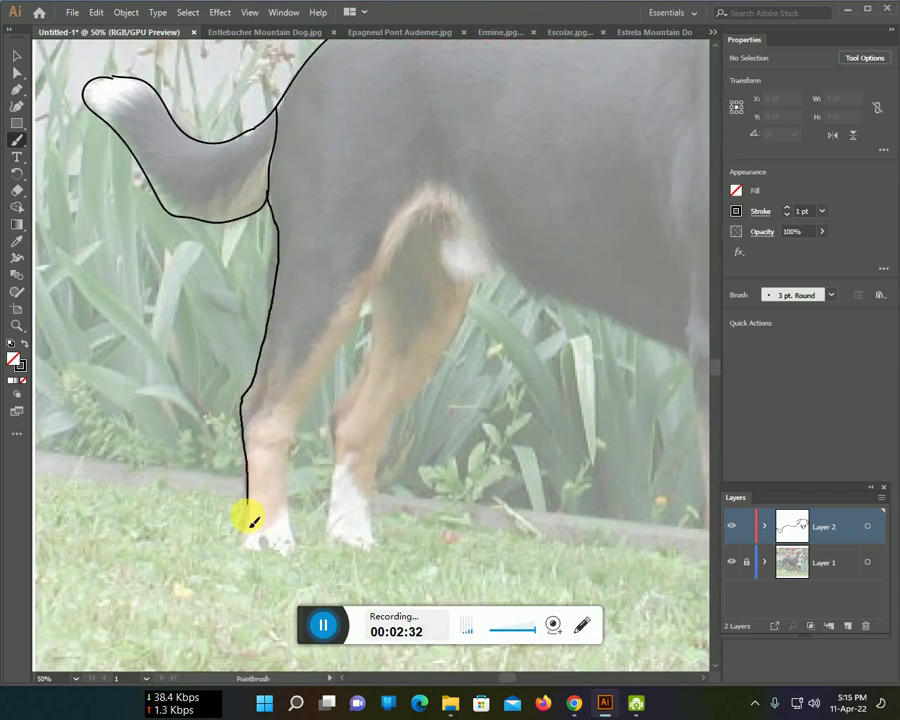
mouse_move(498, 240)
left_mouse_down()
mouse_move(474, 225)
mouse_move(388, 268)
mouse_move(327, 362)
mouse_move(295, 450)
mouse_move(290, 553)
left_mouse_up()
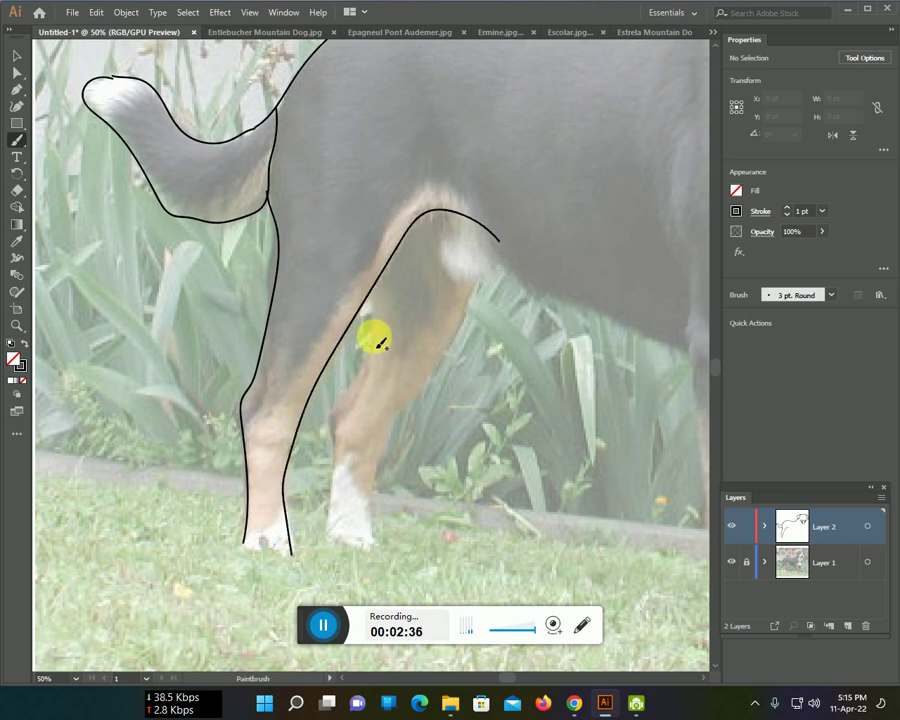
mouse_move(368, 288)
left_mouse_down()
mouse_move(326, 470)
mouse_move(328, 536)
left_mouse_up()
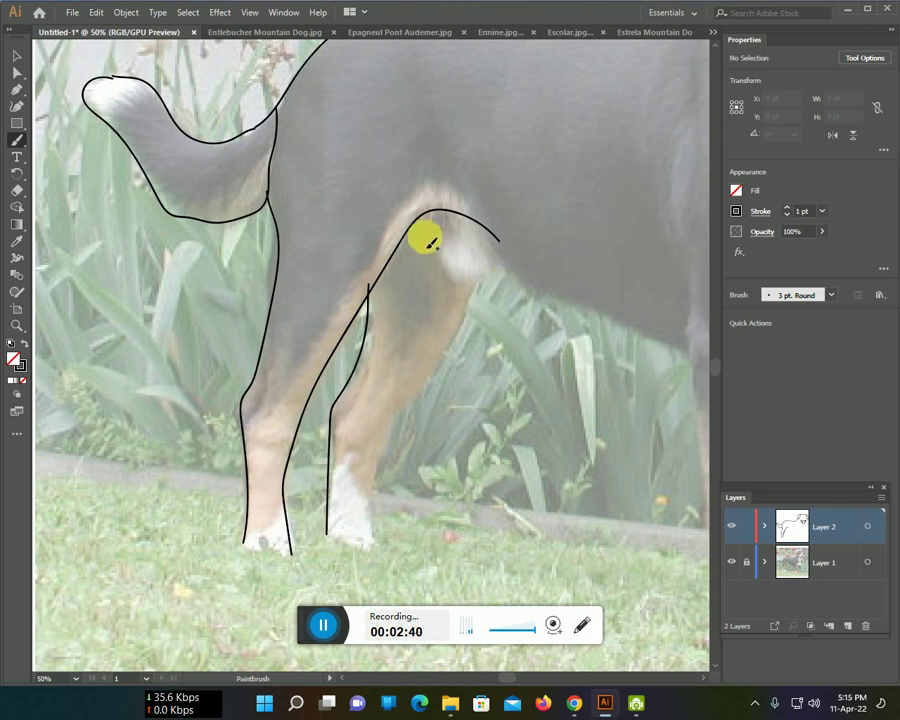
mouse_move(433, 218)
left_mouse_down()
mouse_move(442, 245)
mouse_move(470, 274)
mouse_move(479, 231)
left_mouse_up()
mouse_move(455, 270)
left_mouse_down()
mouse_move(498, 276)
mouse_move(468, 295)
mouse_move(432, 378)
mouse_move(400, 414)
mouse_move(379, 465)
mouse_move(370, 535)
left_mouse_up()
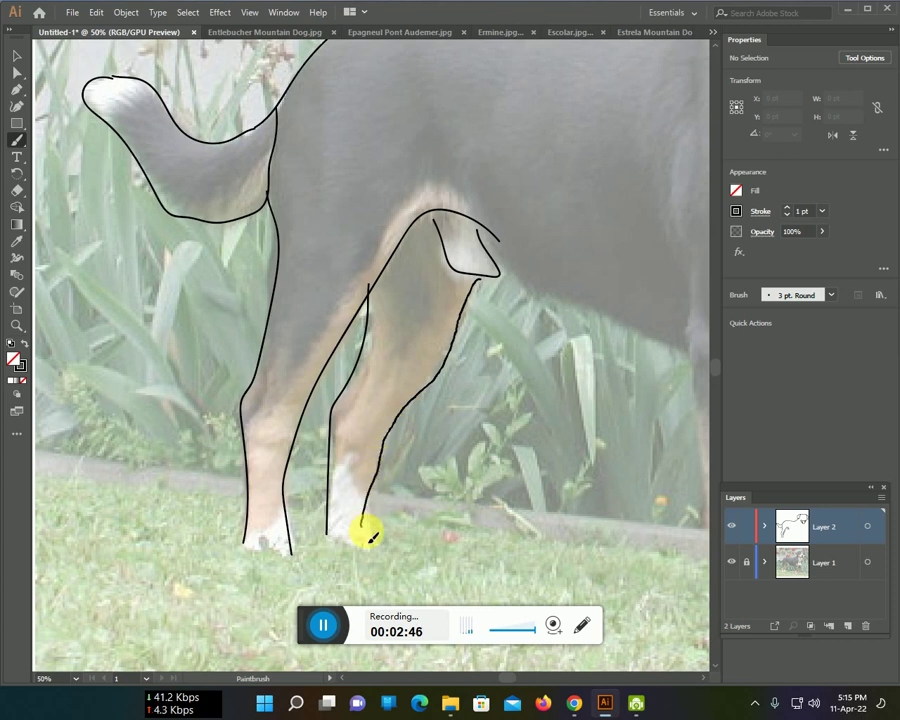
Step: Trace the belly line and both edges of the near and far front legs
left_click_drag(466, 358, 236, 316)
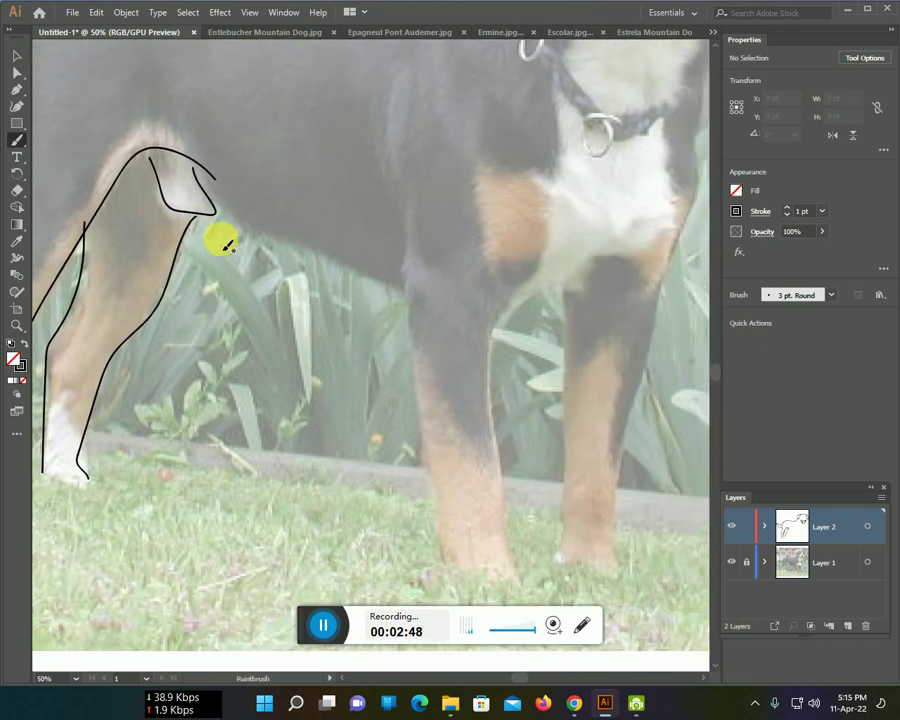
left_click_drag(214, 210, 402, 293)
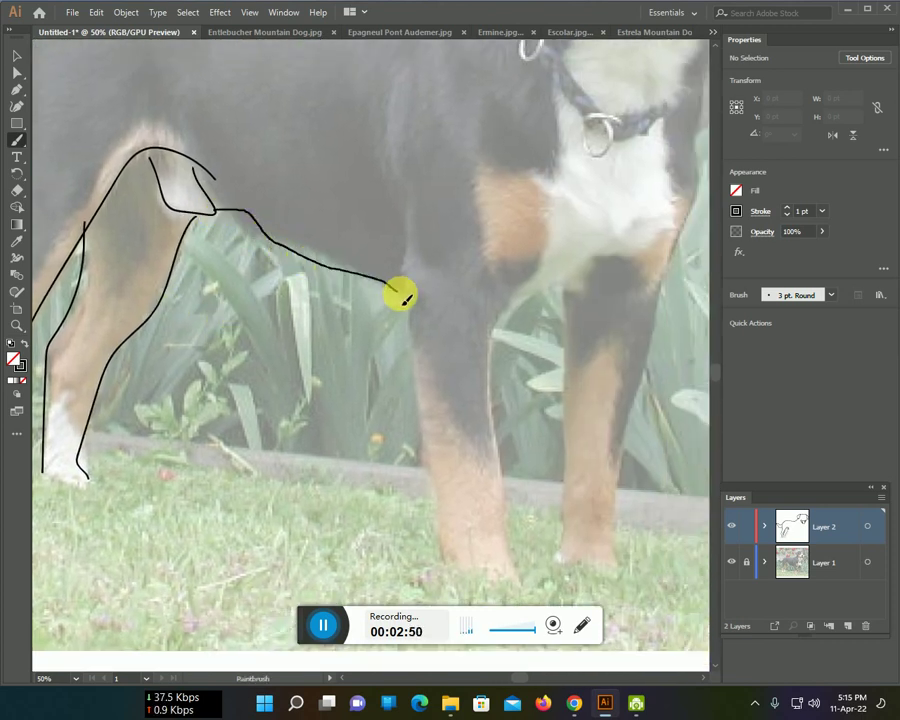
left_click_drag(404, 228, 440, 566)
mouse_move(572, 295)
left_mouse_down()
mouse_move(540, 292)
mouse_move(496, 330)
mouse_move(498, 454)
mouse_move(518, 585)
left_mouse_up()
left_click_drag(566, 292, 563, 555)
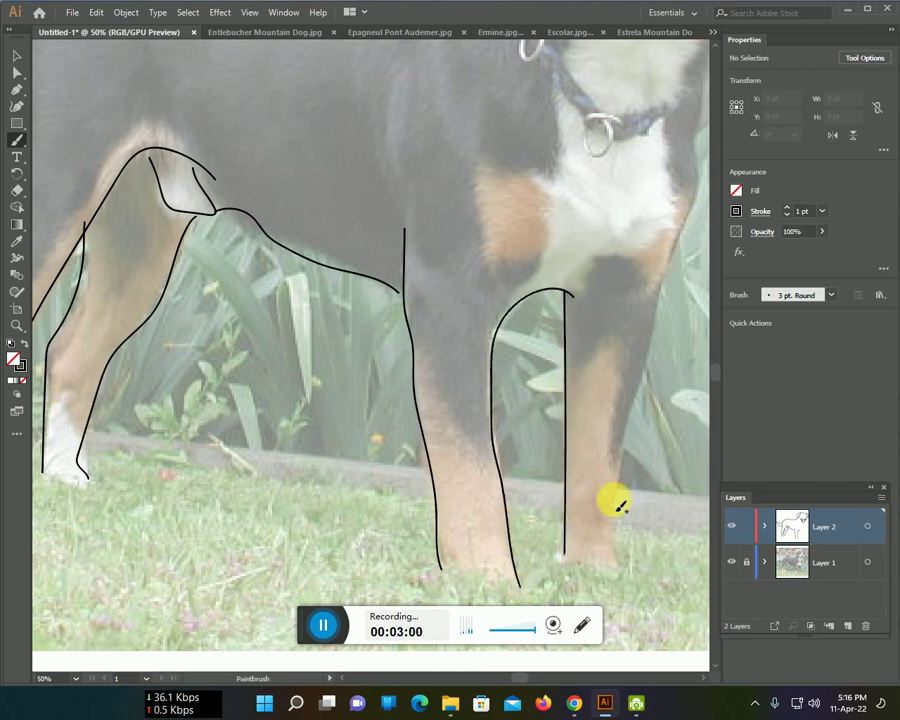
mouse_move(690, 208)
left_mouse_down()
mouse_move(647, 342)
mouse_move(619, 569)
mouse_move(468, 544)
left_mouse_up()
Step: Draw a chest arc and the chest line from under the tongue downward
scroll(605, 540, "up", 3)
mouse_move(346, 476)
left_mouse_down()
mouse_move(396, 420)
mouse_move(437, 485)
left_mouse_up()
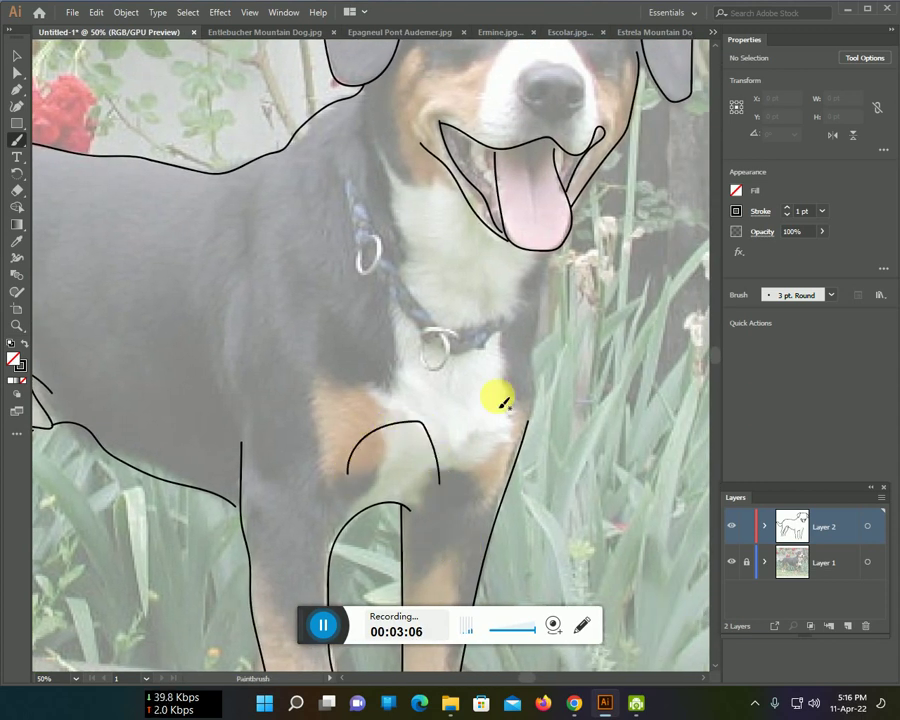
mouse_move(548, 260)
left_mouse_down()
mouse_move(532, 315)
mouse_move(525, 420)
left_mouse_up()
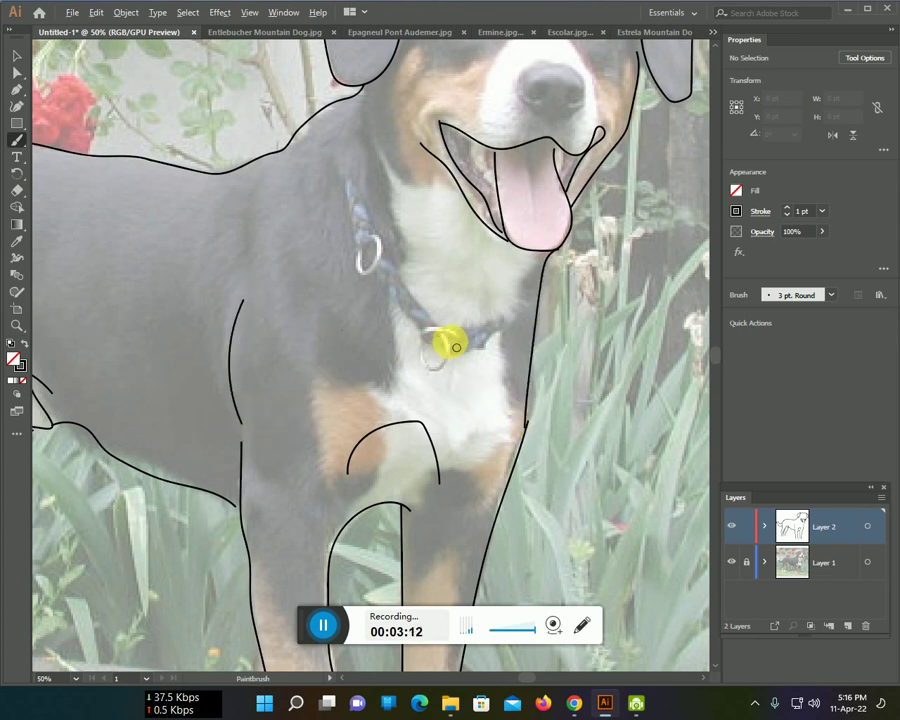
scroll(454, 343, "down", 1)
Step: Paint the nose, both eyes and the muzzle line, then hide the Layer 1 photo
scroll(480, 341, "up", 1)
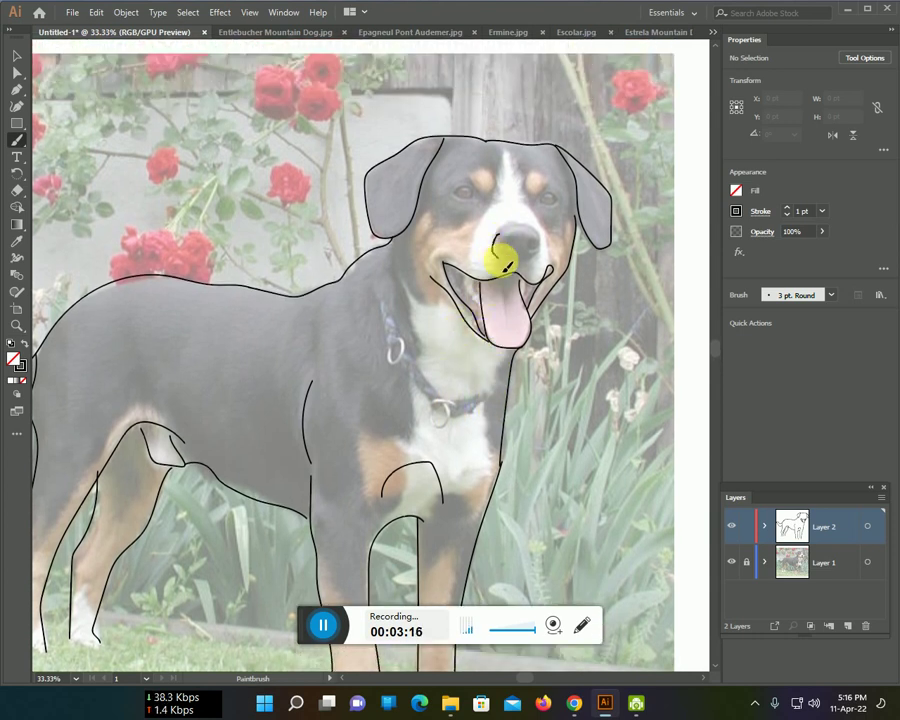
mouse_move(540, 243)
left_mouse_down()
mouse_move(510, 235)
mouse_move(512, 258)
left_mouse_up()
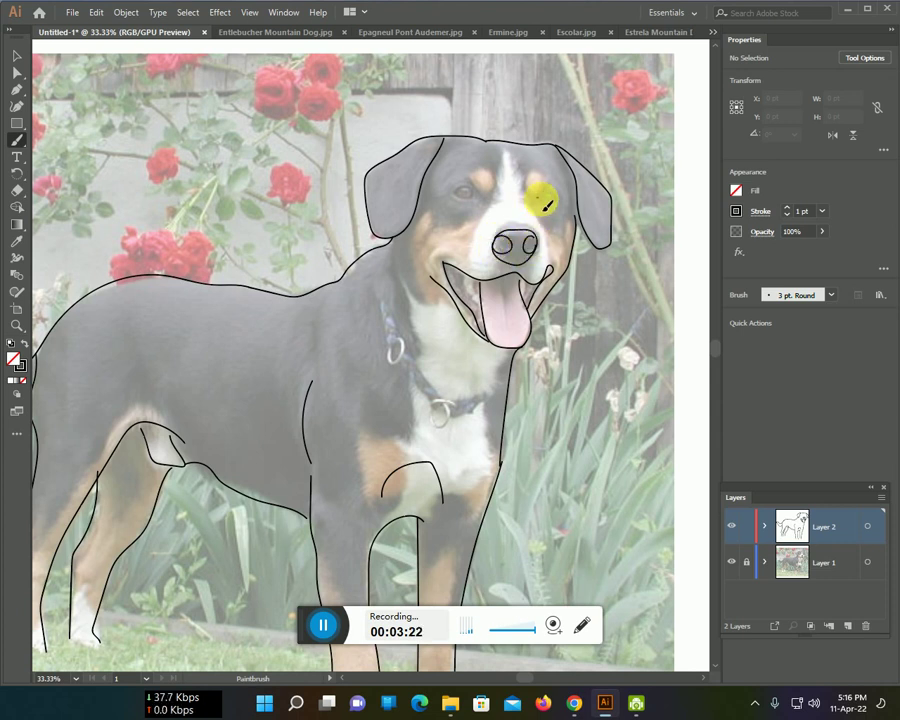
left_click_drag(541, 206, 540, 202)
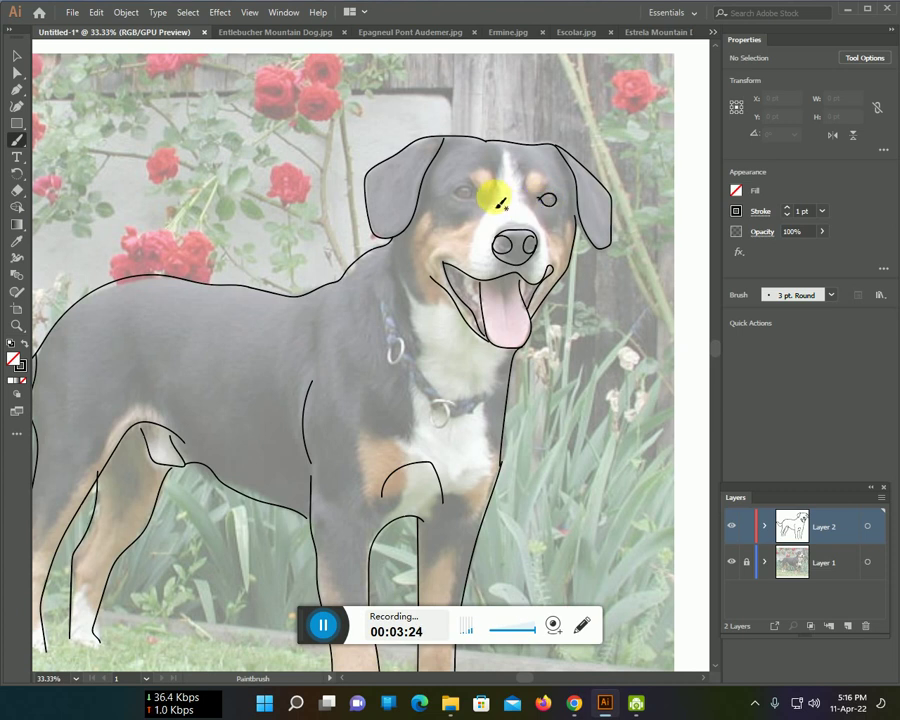
left_click_drag(484, 206, 476, 203)
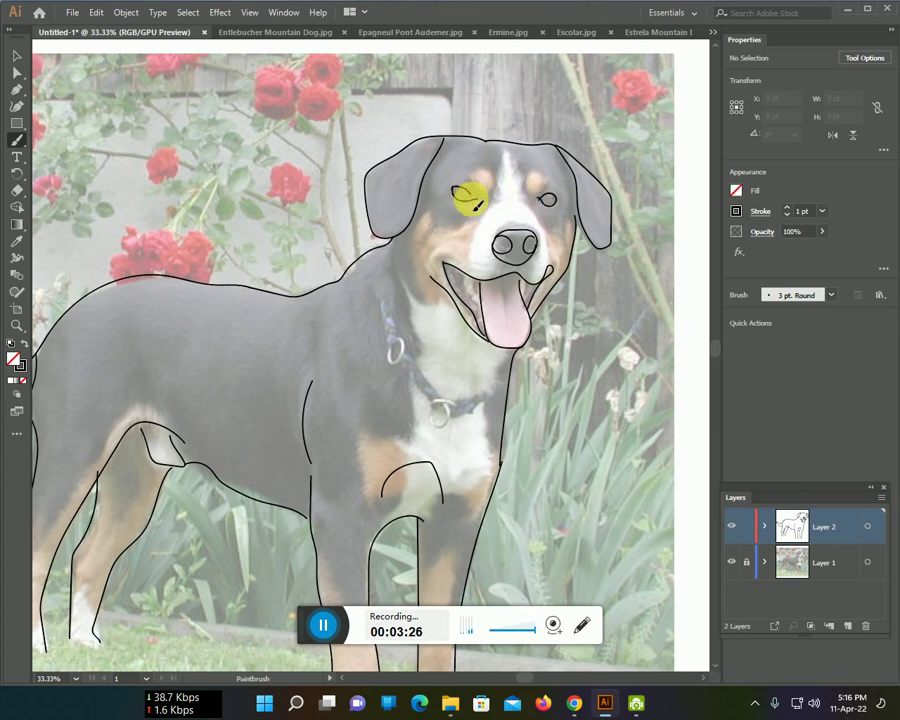
mouse_move(468, 261)
left_mouse_down()
mouse_move(505, 155)
mouse_move(548, 264)
left_mouse_up()
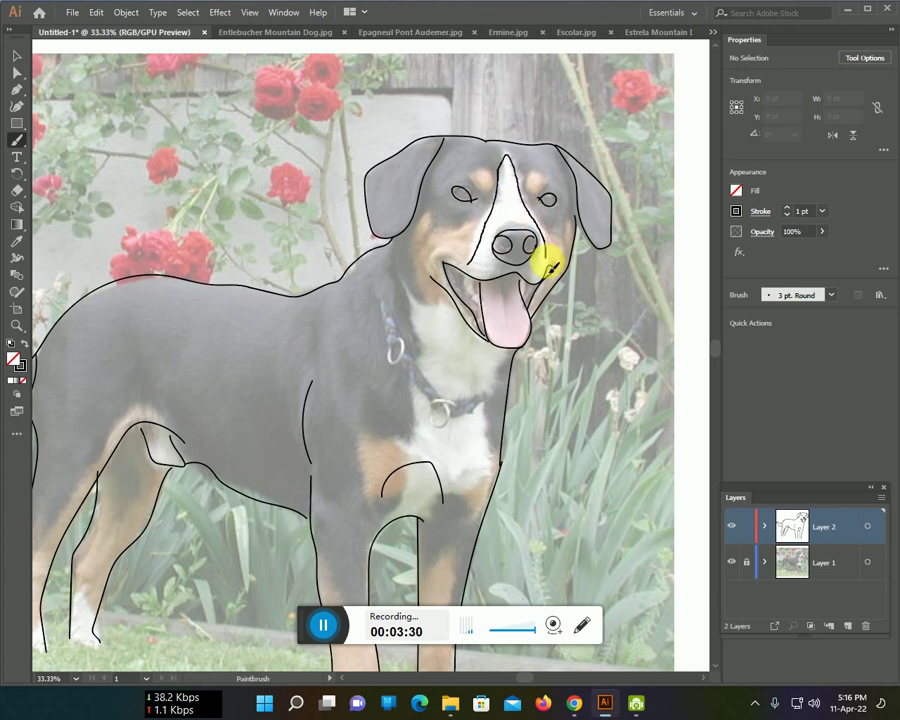
left_click(731, 562)
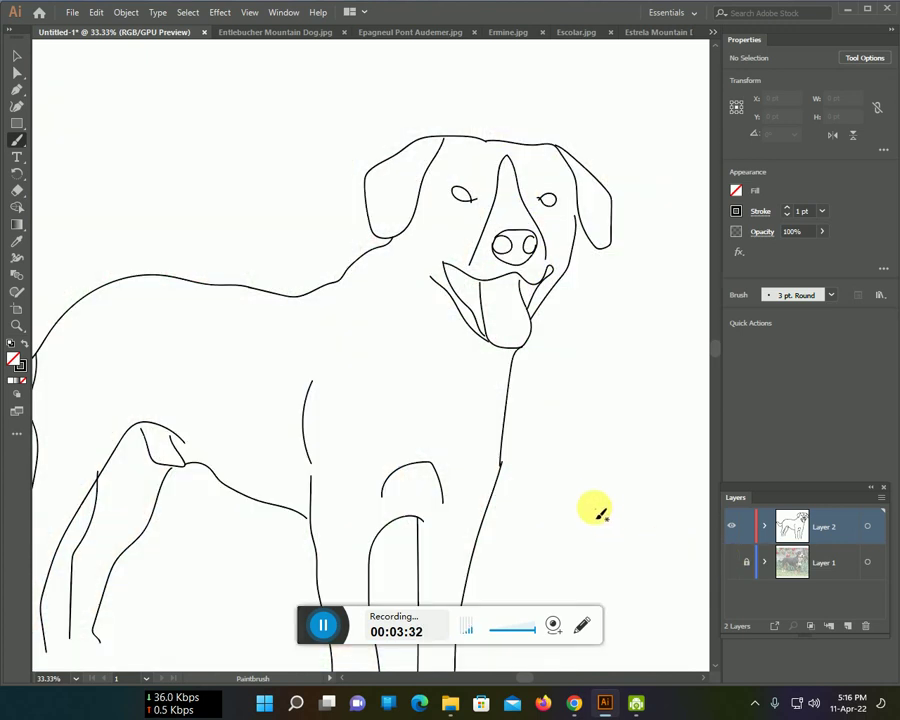
scroll(591, 501, "down", 1)
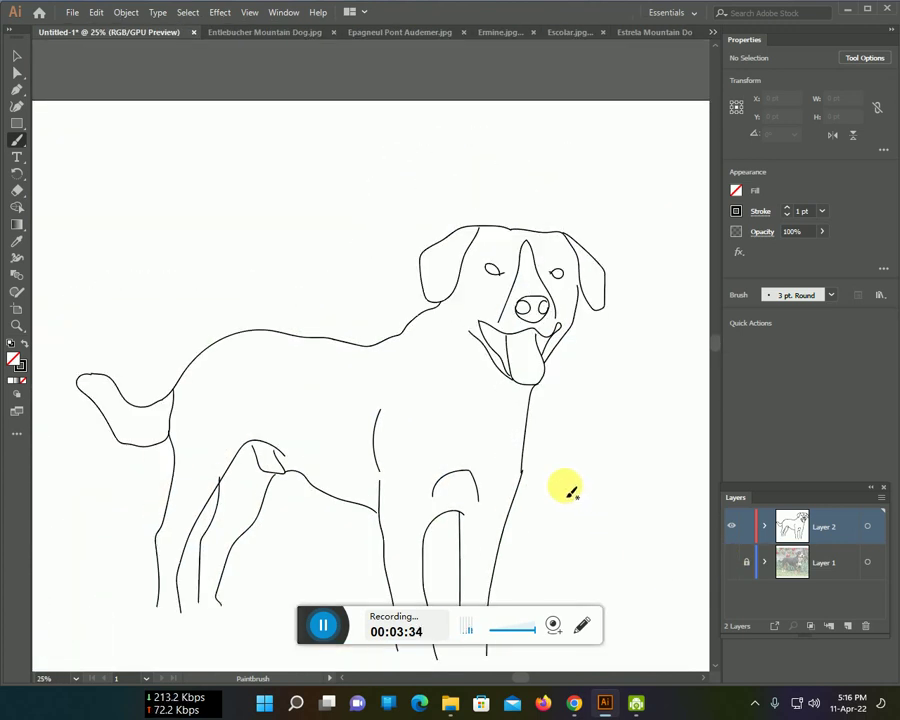